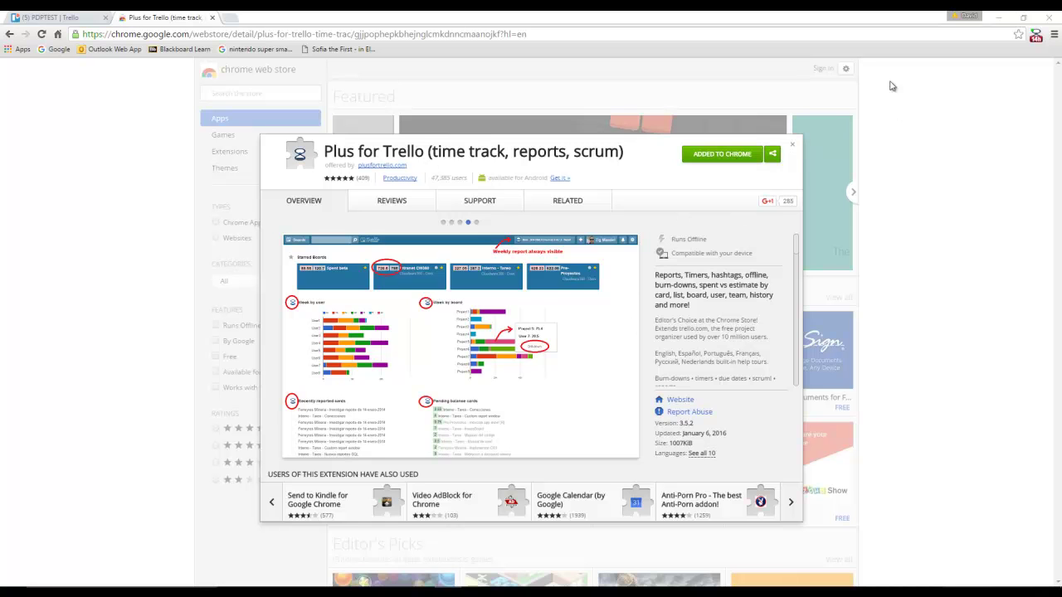
Switch to the PDPTEST Trello board and open the Plus for Trello help
click(69, 21)
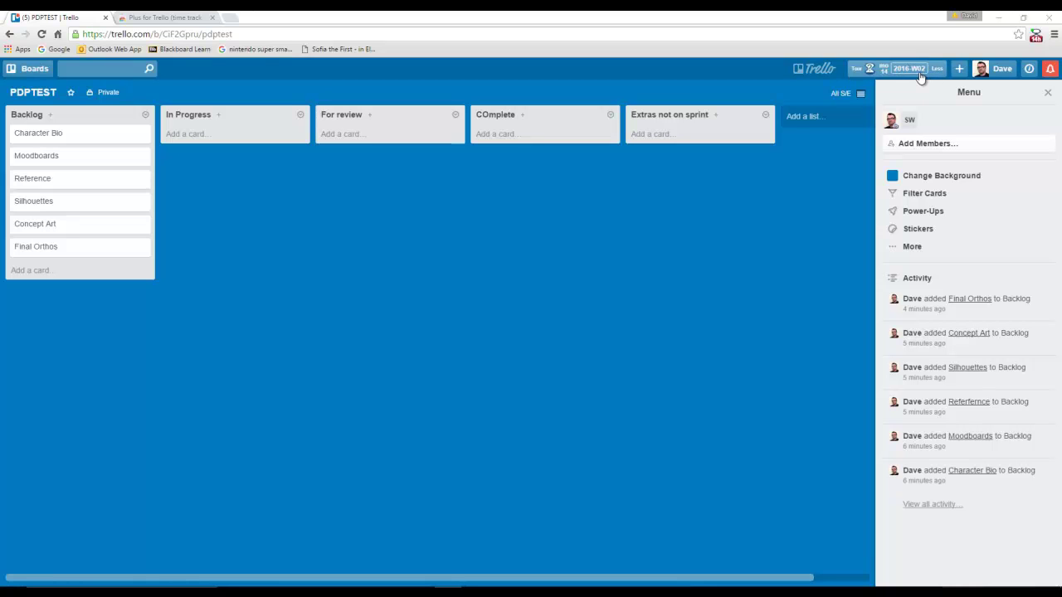
click(880, 72)
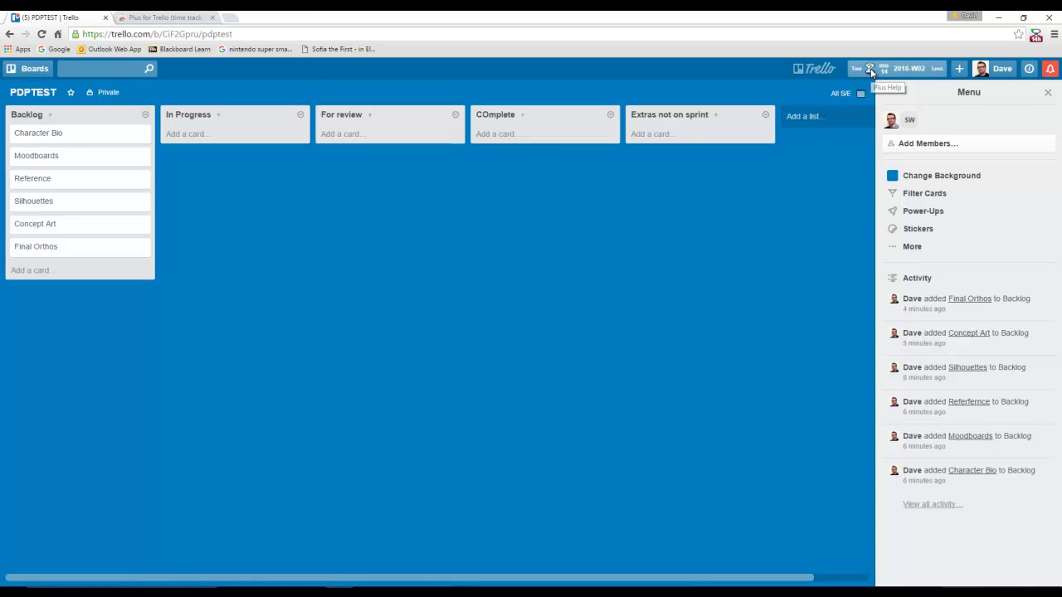
click(871, 70)
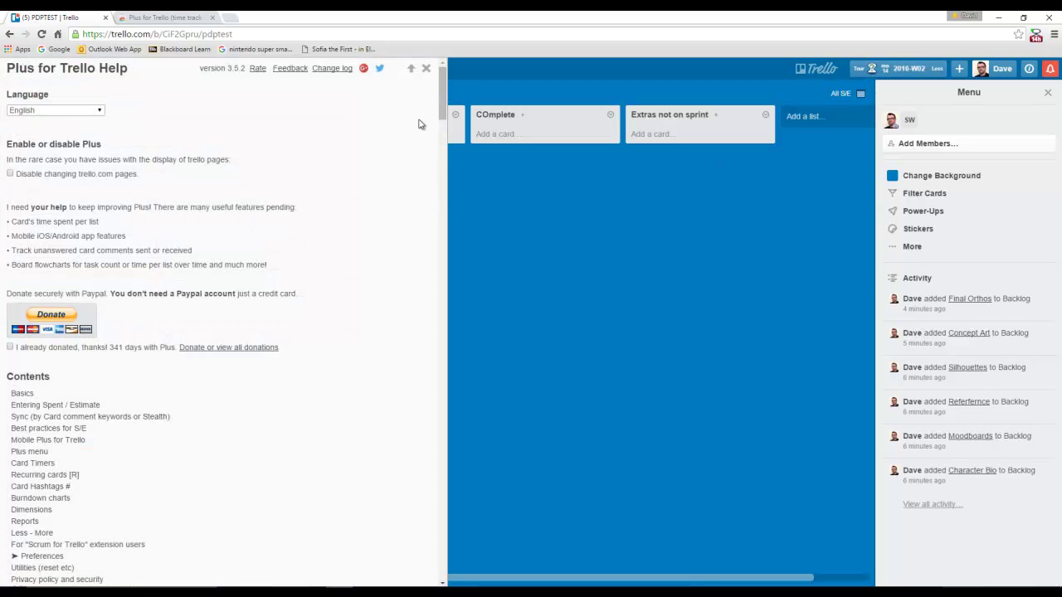
Select Trello card comments (recommended) as the team's sync method in the Plus help, and close the help
drag(445, 103, 444, 271)
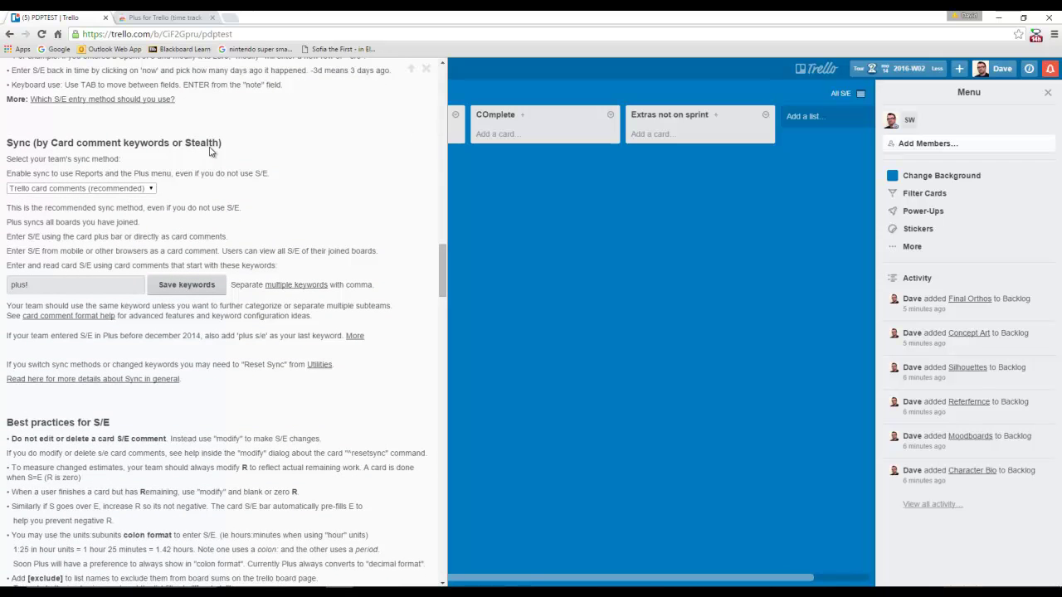
click(131, 192)
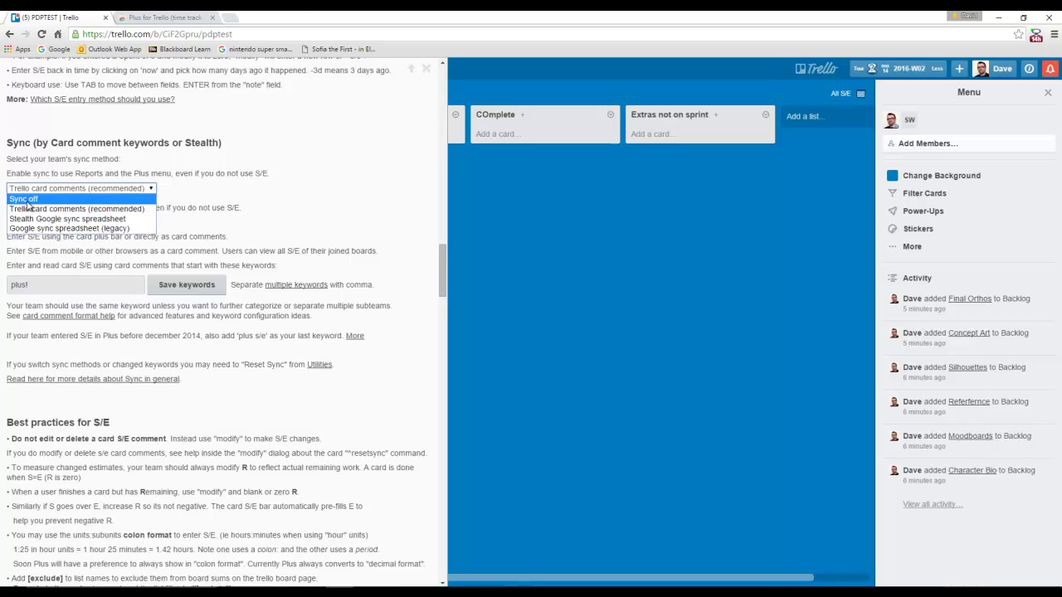
click(77, 209)
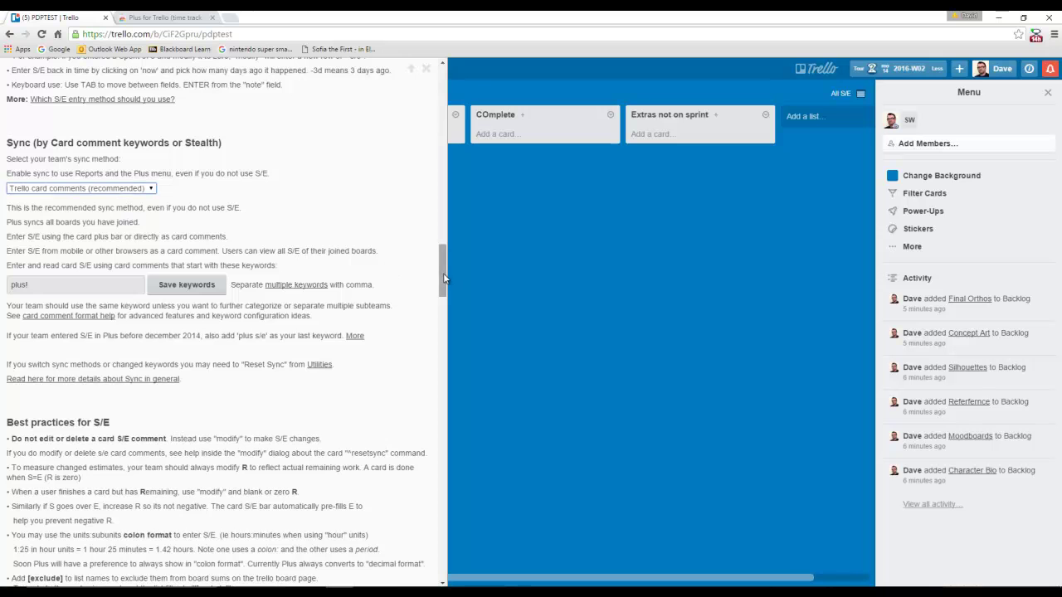
drag(444, 277, 442, 286)
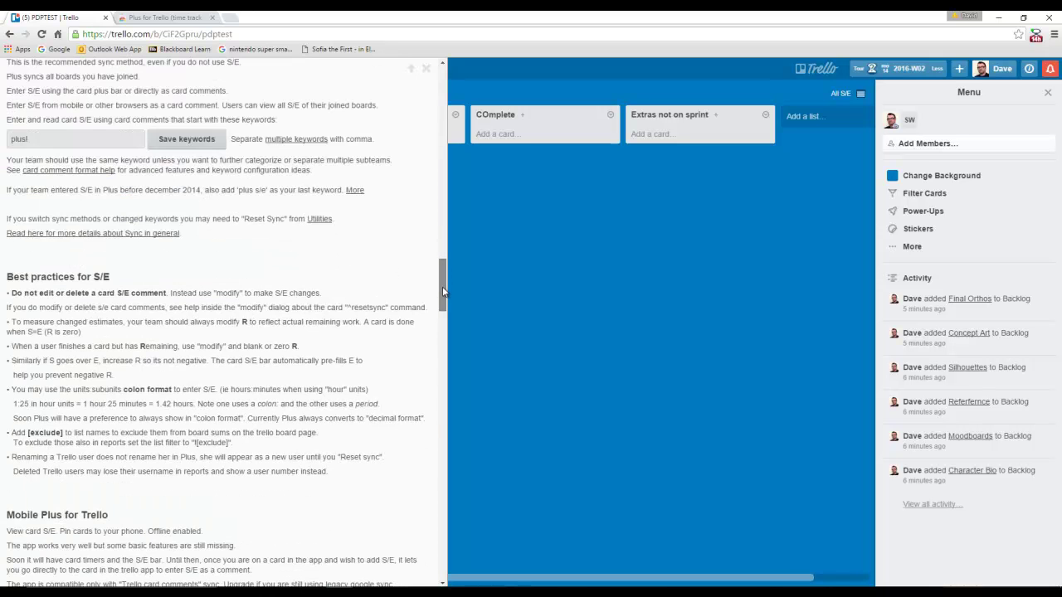
click(673, 169)
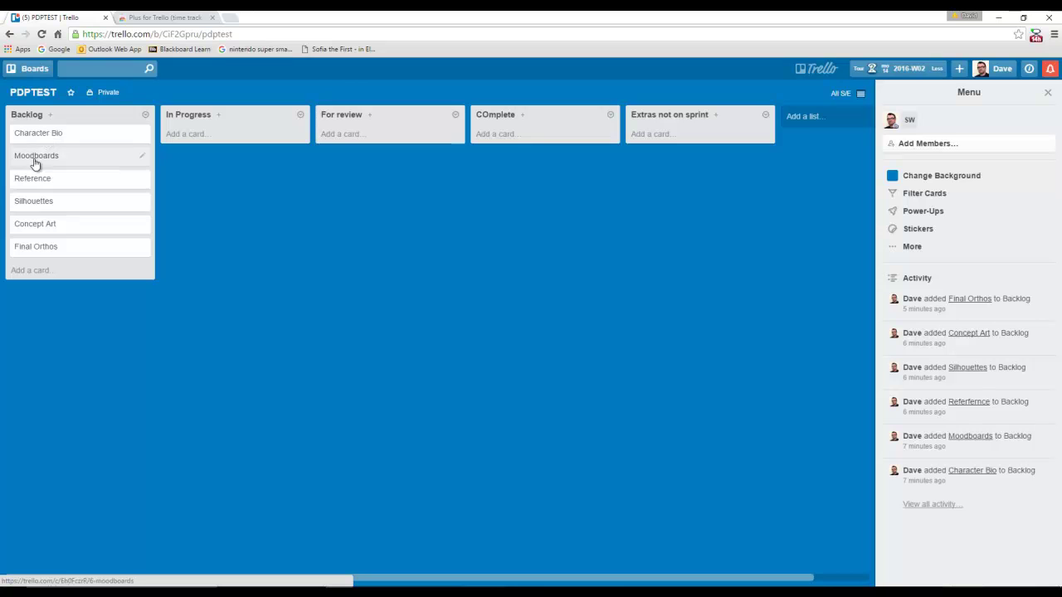
Log 0 spent and an estimate of 3 on the Character Bio card in Backlog, and close the card
click(100, 139)
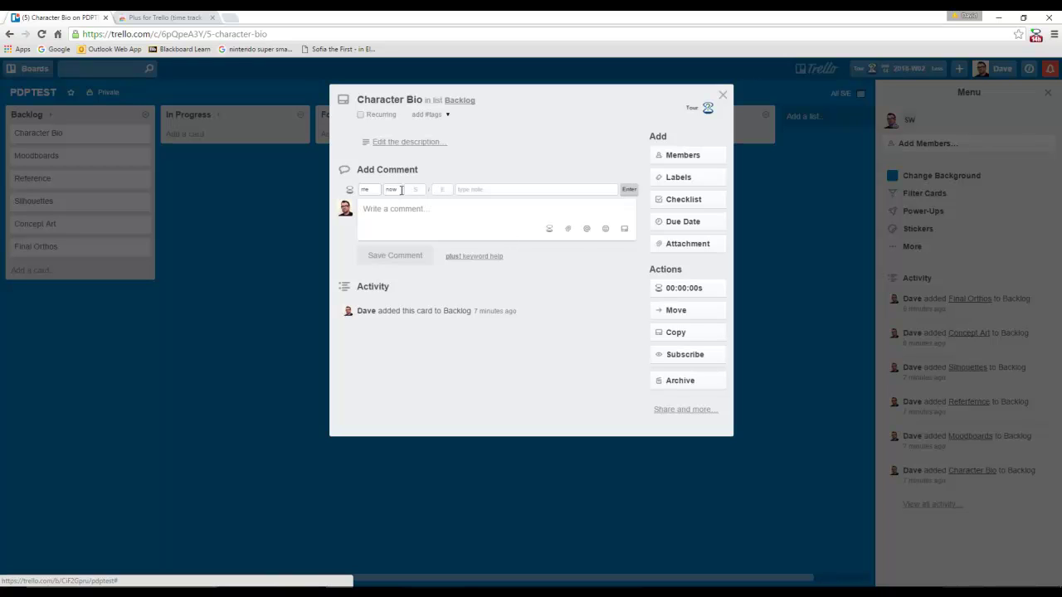
click(551, 238)
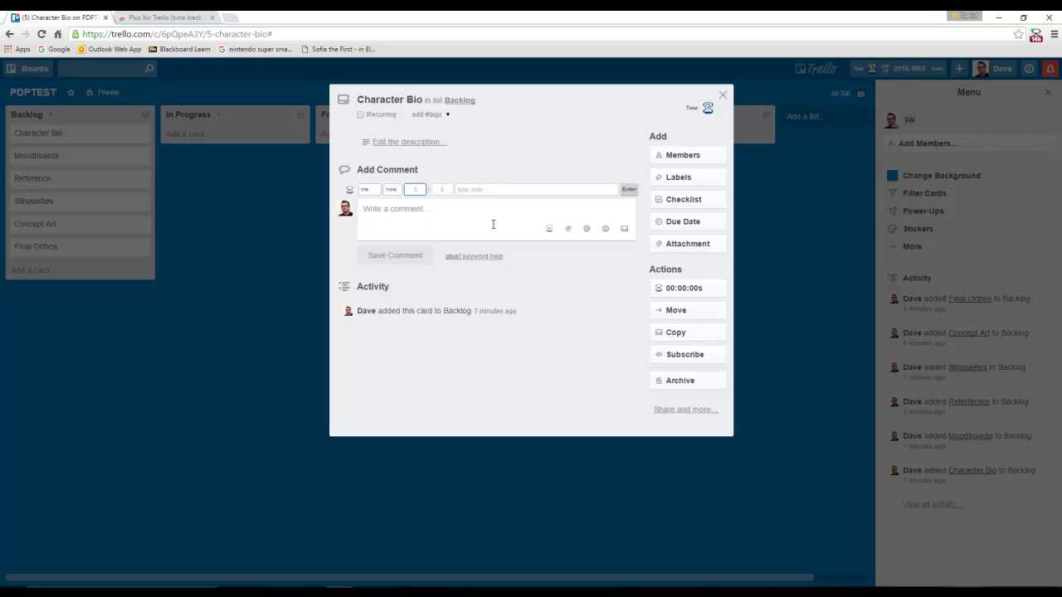
text(0)
click(444, 191)
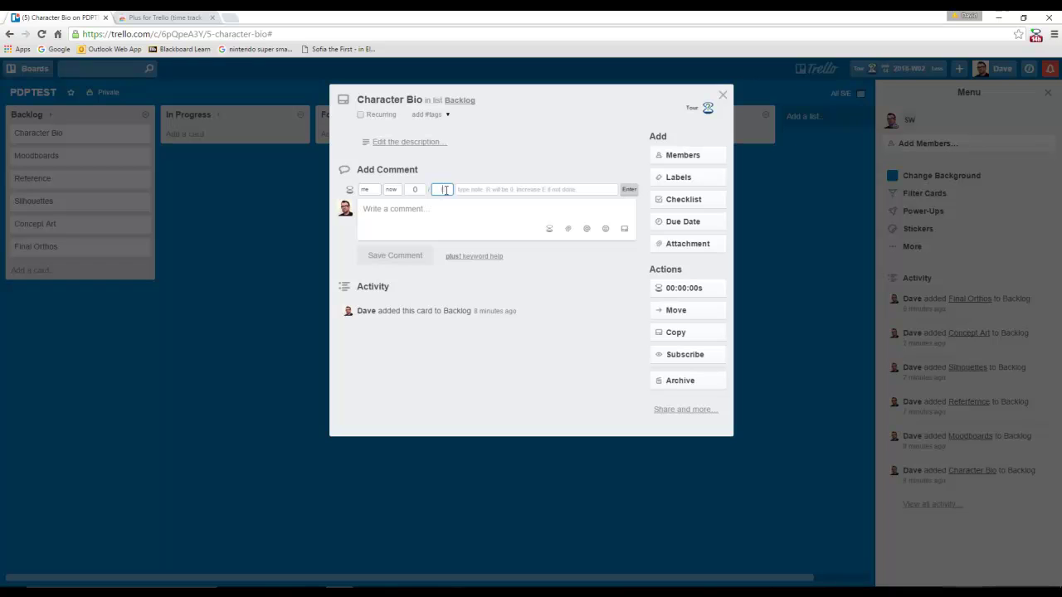
text(3)
click(432, 209)
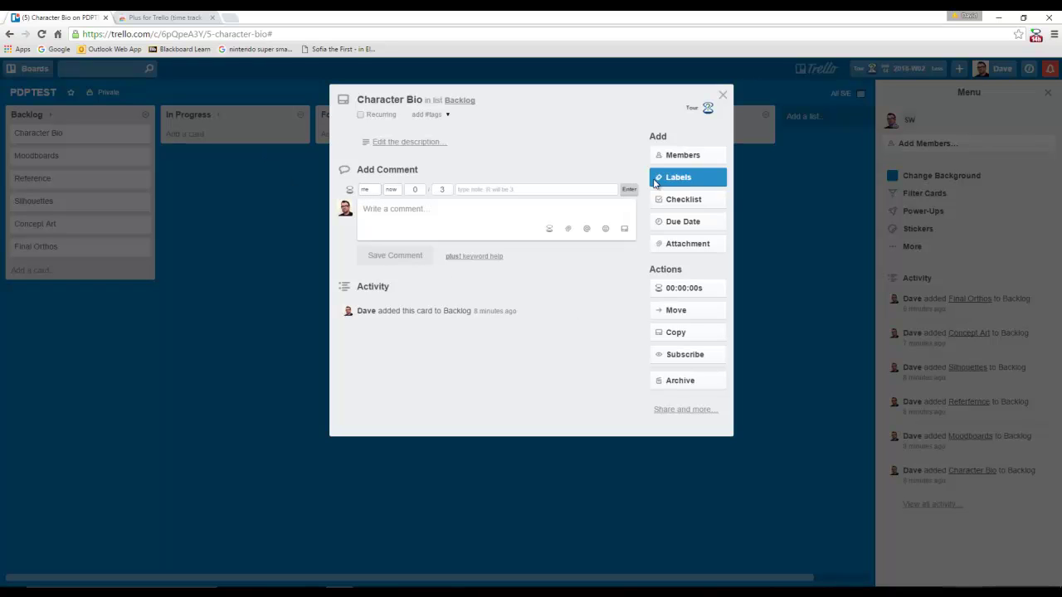
click(420, 191)
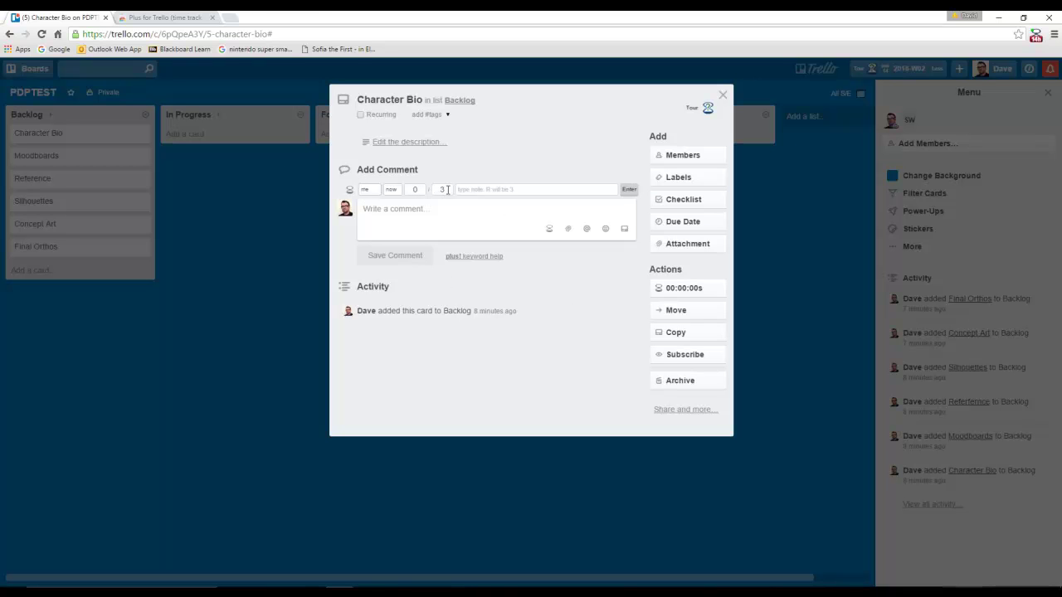
click(628, 189)
click(722, 96)
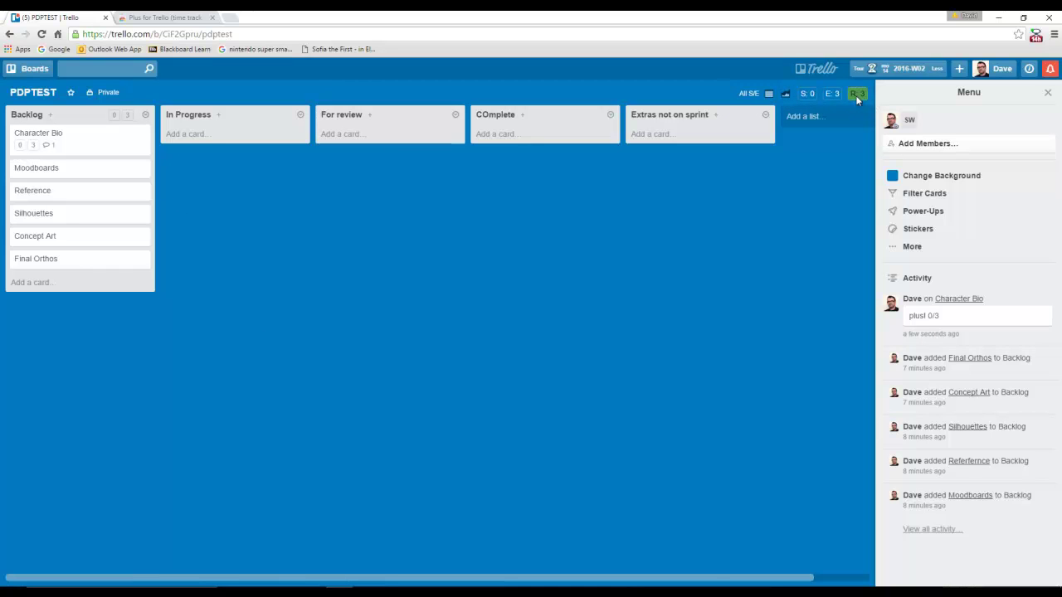
Log 0 spent and an estimate of 4 on the Moodboards card in Backlog, and close the card
mouse_move(808, 97)
click(50, 169)
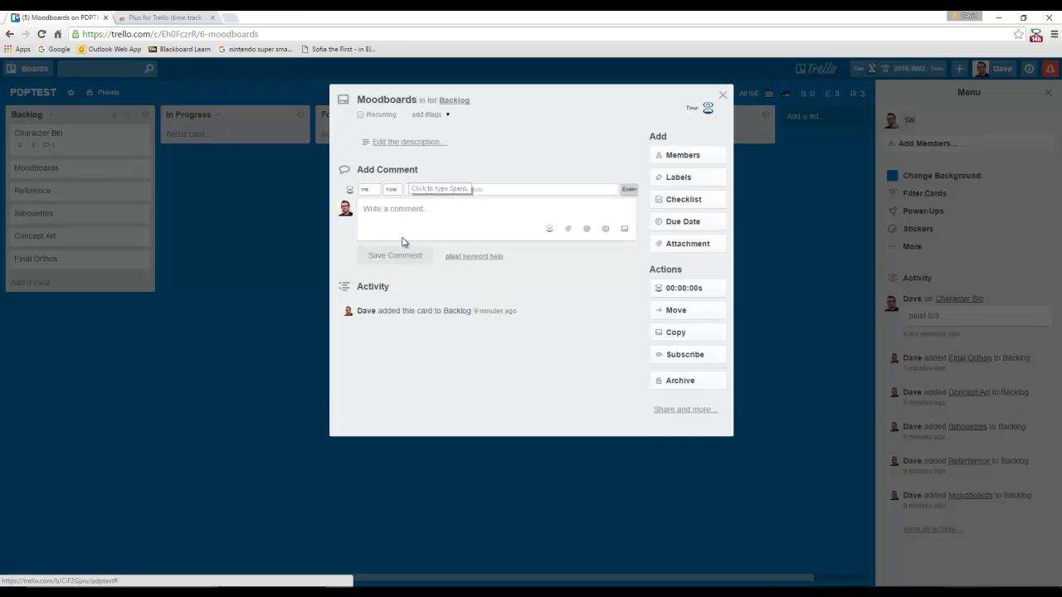
click(417, 190)
text(0)
click(444, 190)
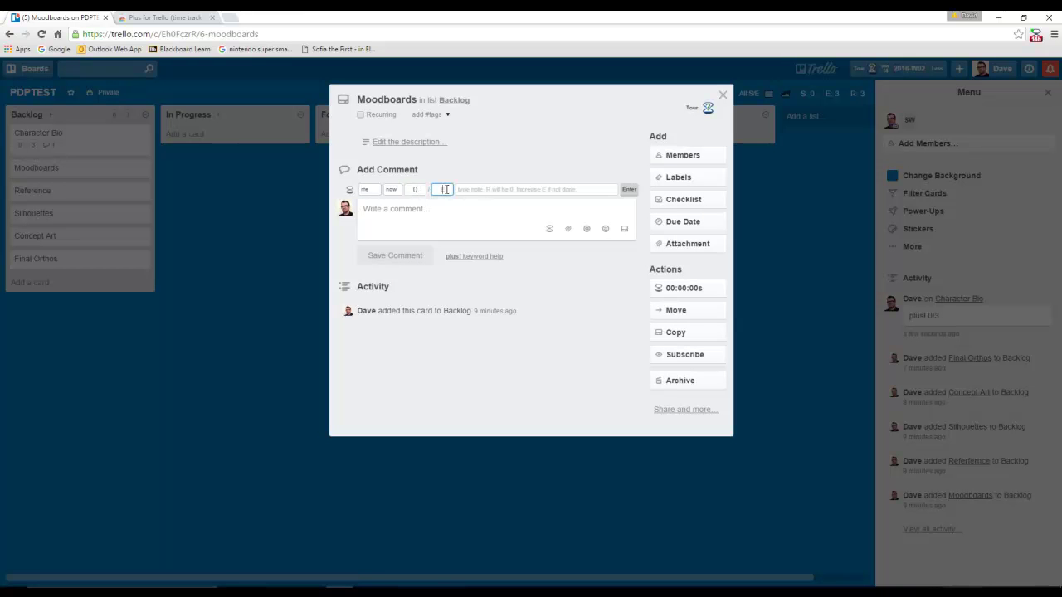
text(4)
click(632, 196)
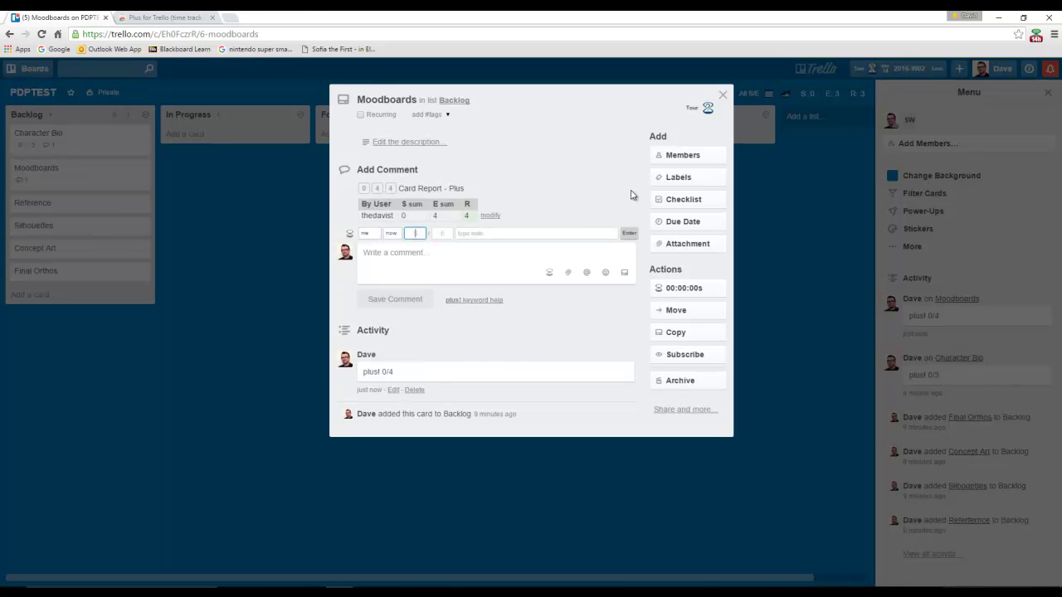
click(722, 96)
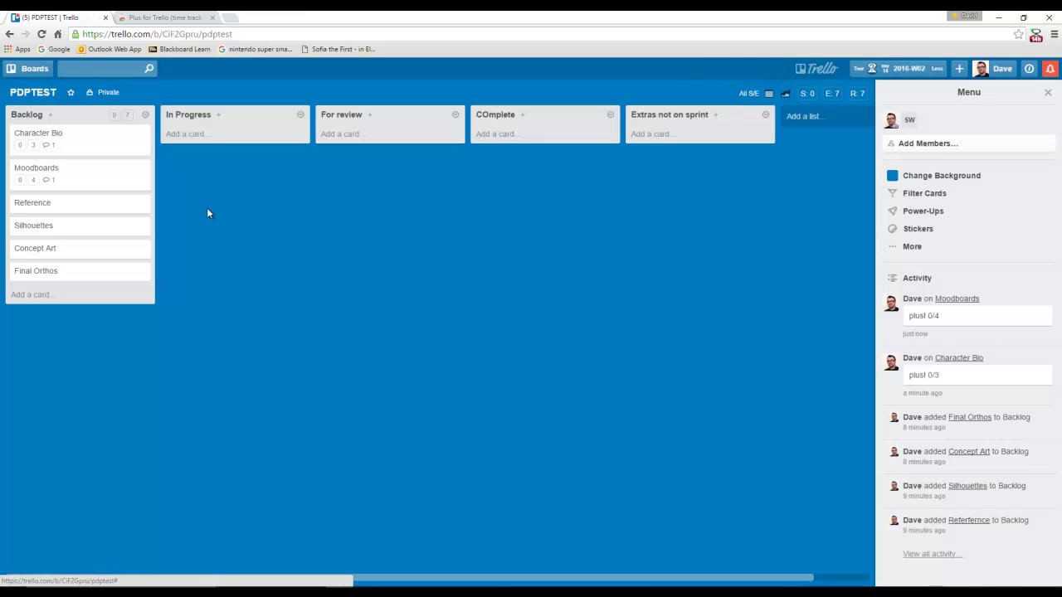
Log an estimate of 2 on the Reference card in Backlog, and close the card
click(48, 204)
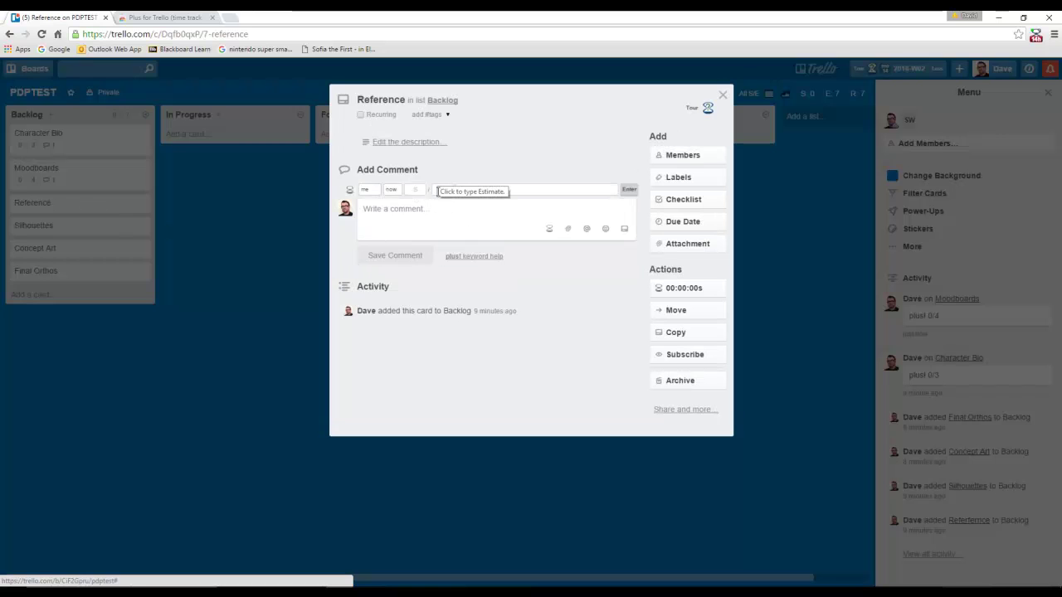
click(443, 189)
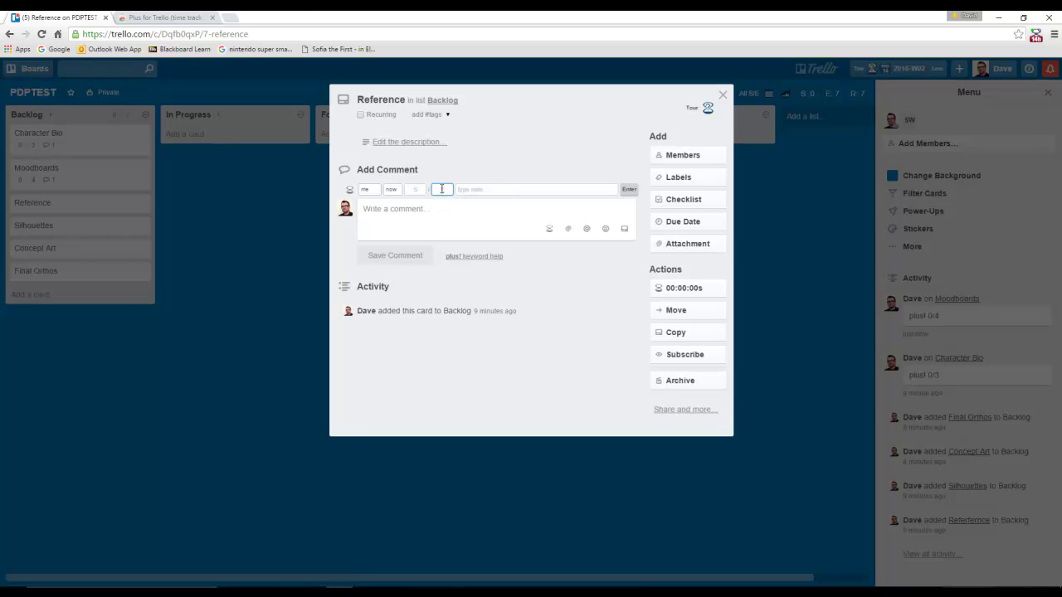
text(2)
click(629, 190)
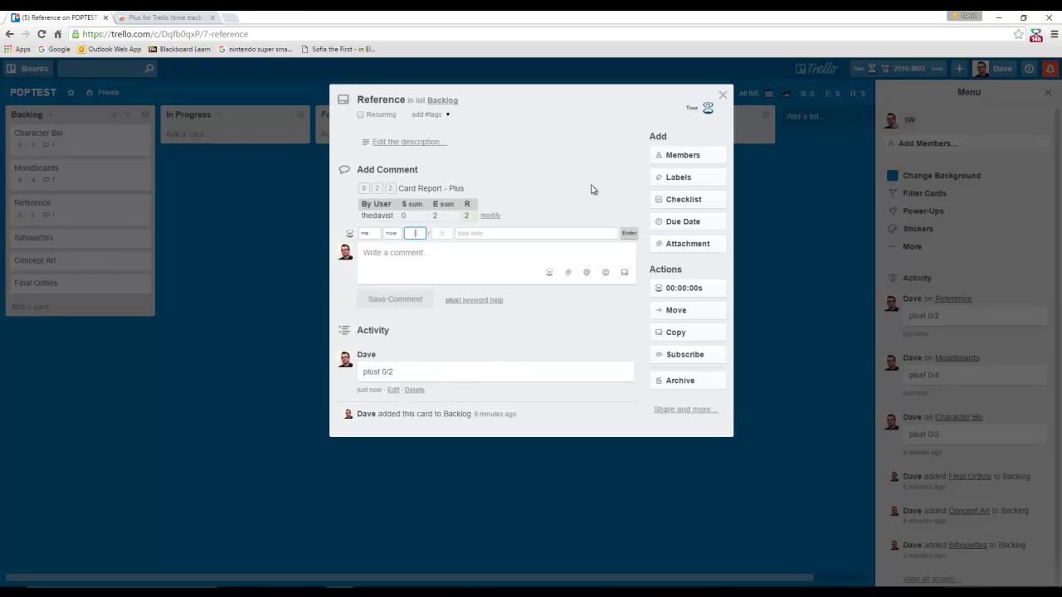
click(723, 94)
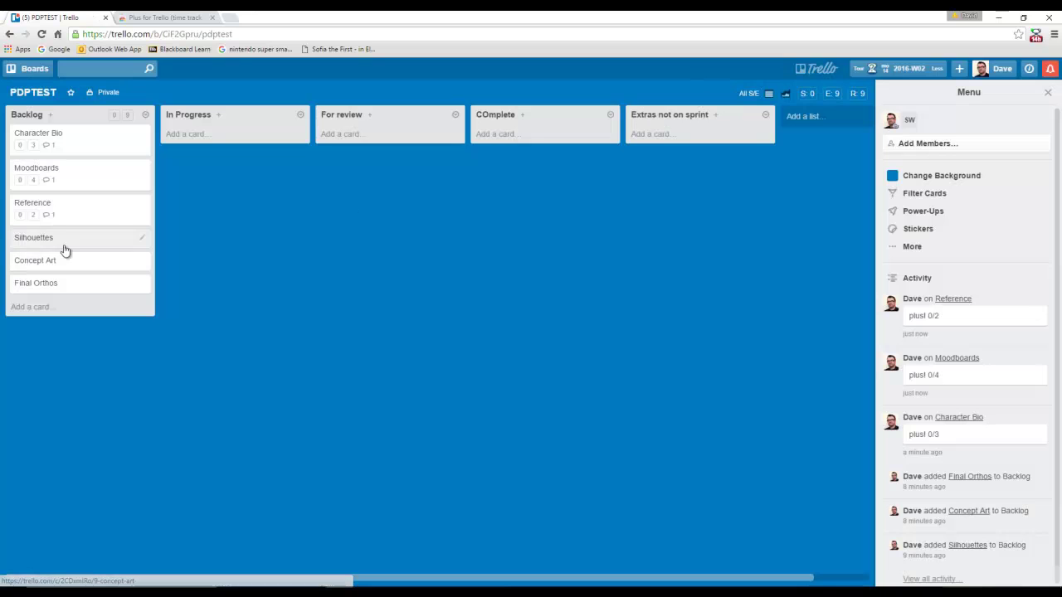
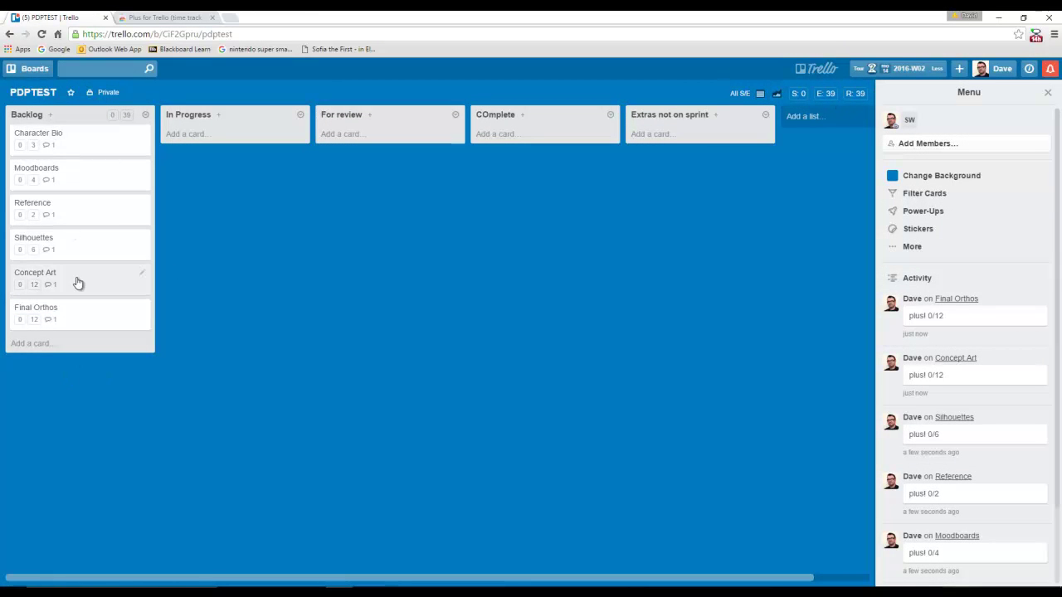
Move the Character Bio card from Backlog to In Progress and fill in 2 as its spent time
drag(71, 140, 234, 137)
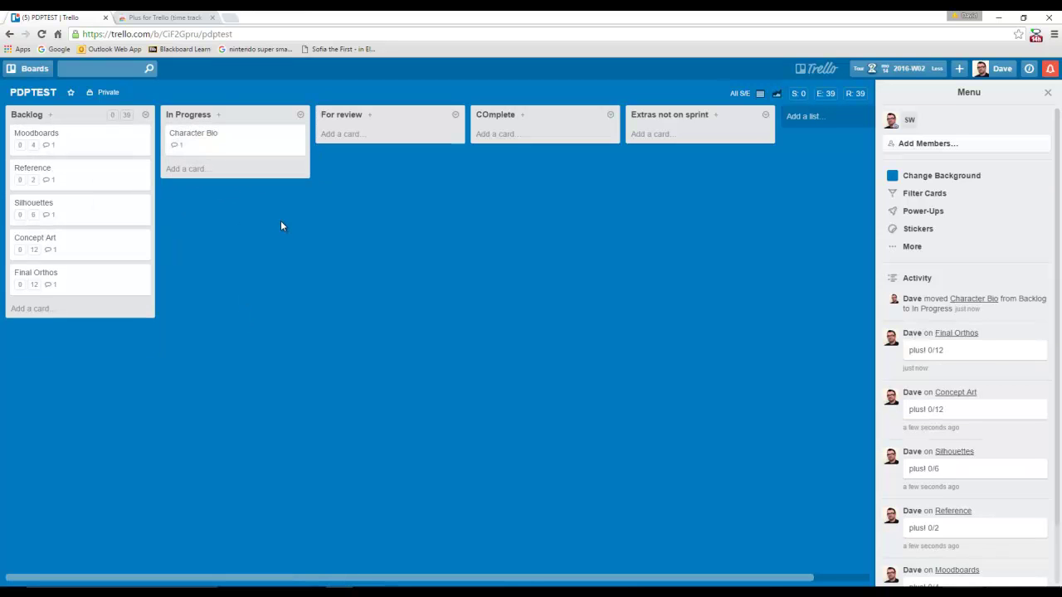
click(241, 146)
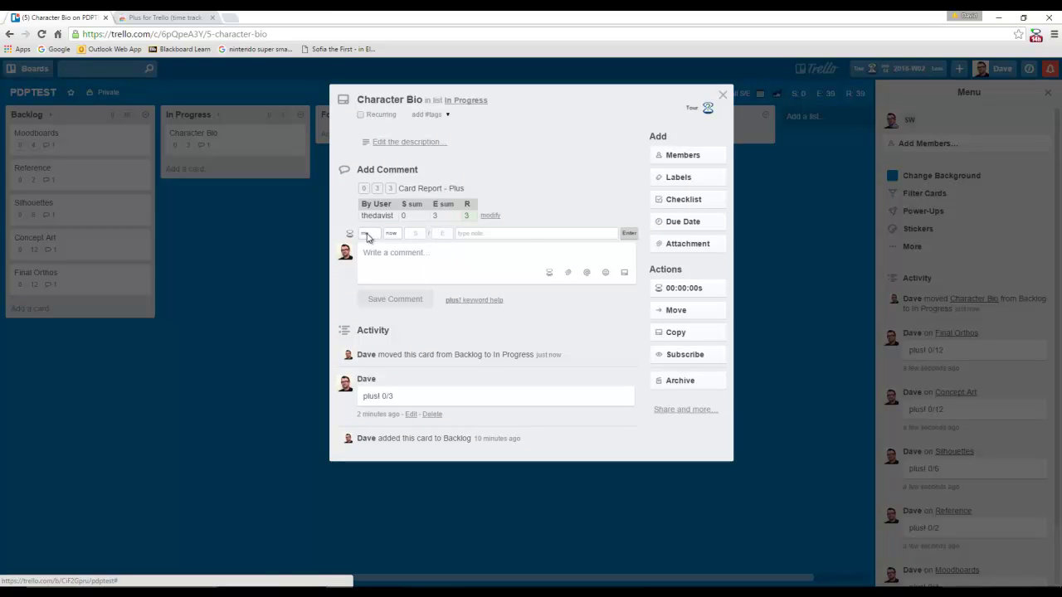
click(416, 234)
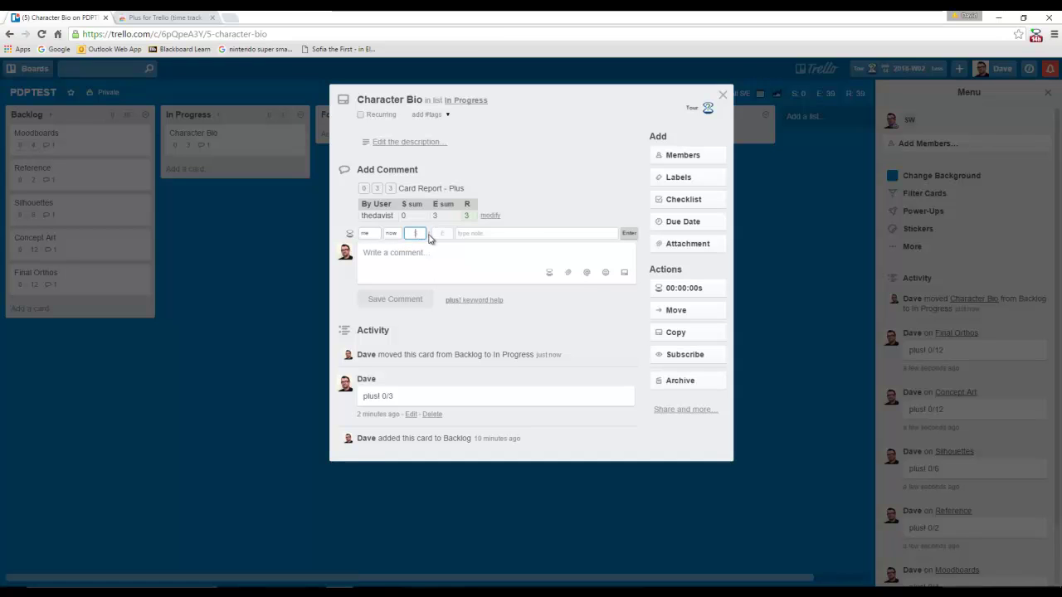
text(2)
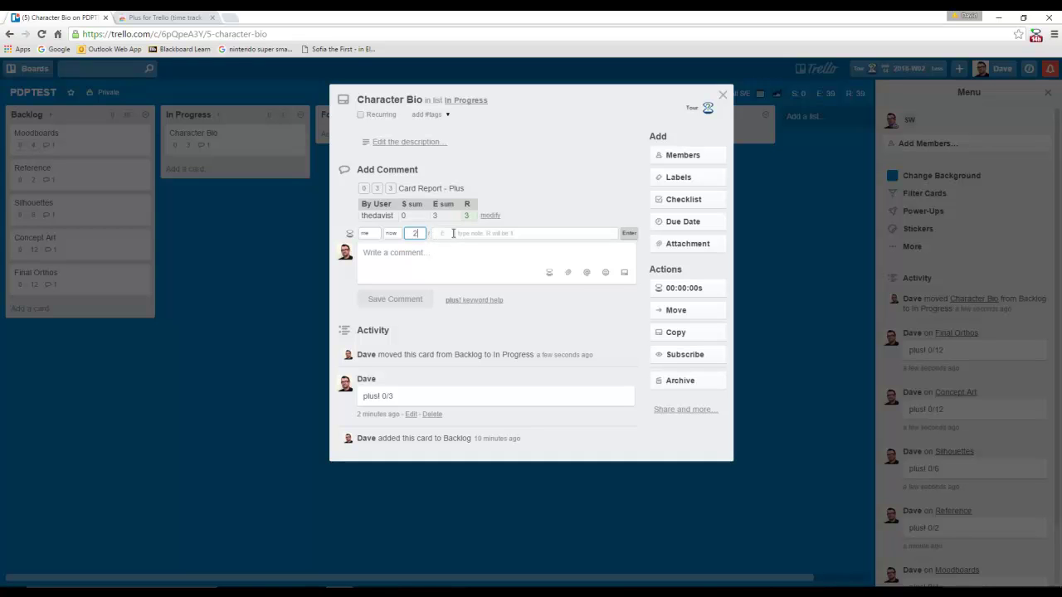
Write the comment "This is going to take longer due to blahh" on the Character Bio card, correcting the misspelled "longer"
click(424, 251)
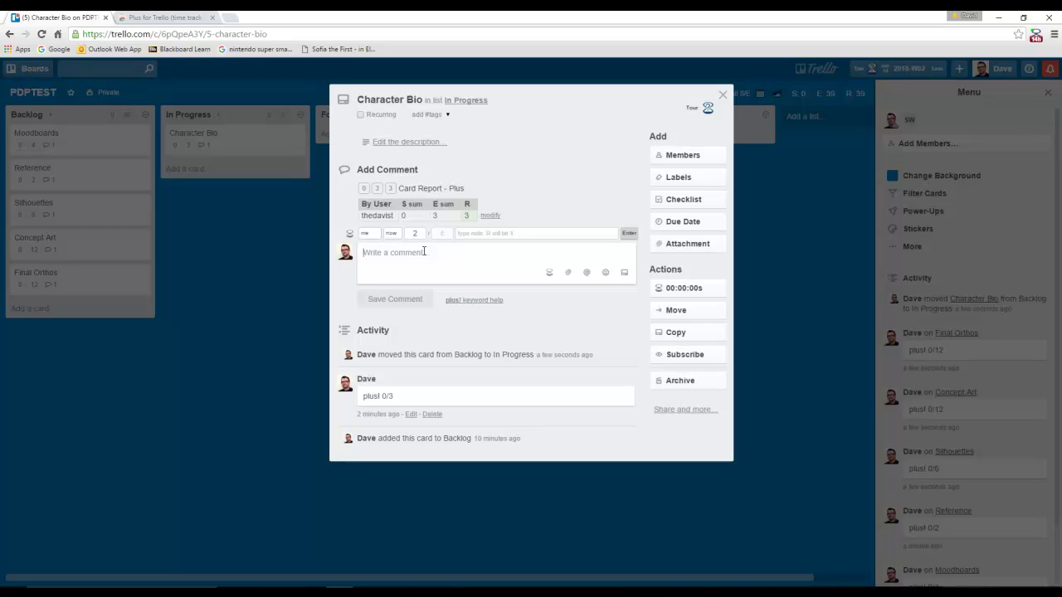
text(This)
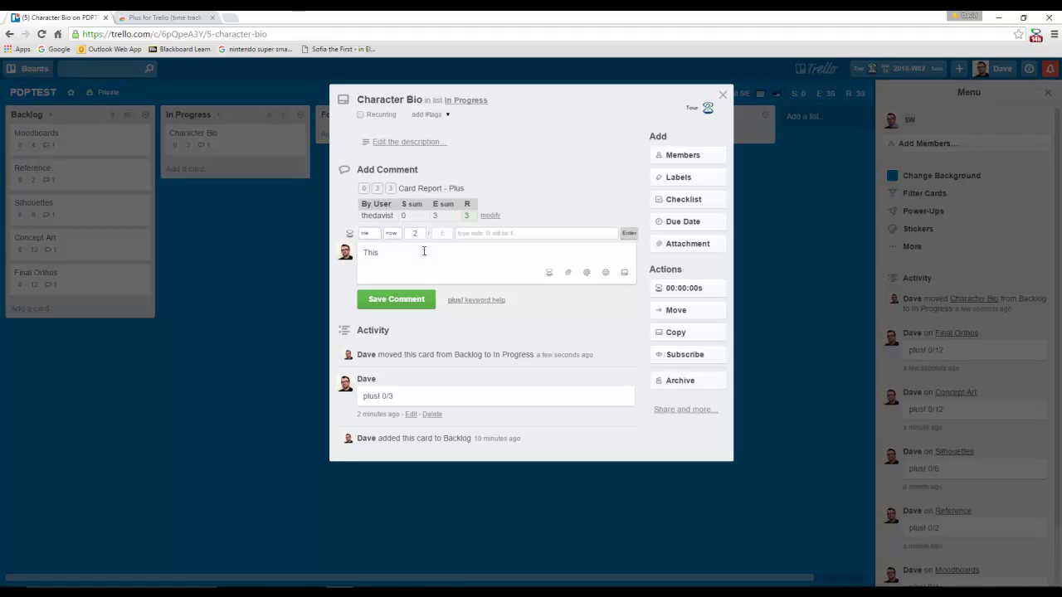
text( is going to take laonger due to blahh)
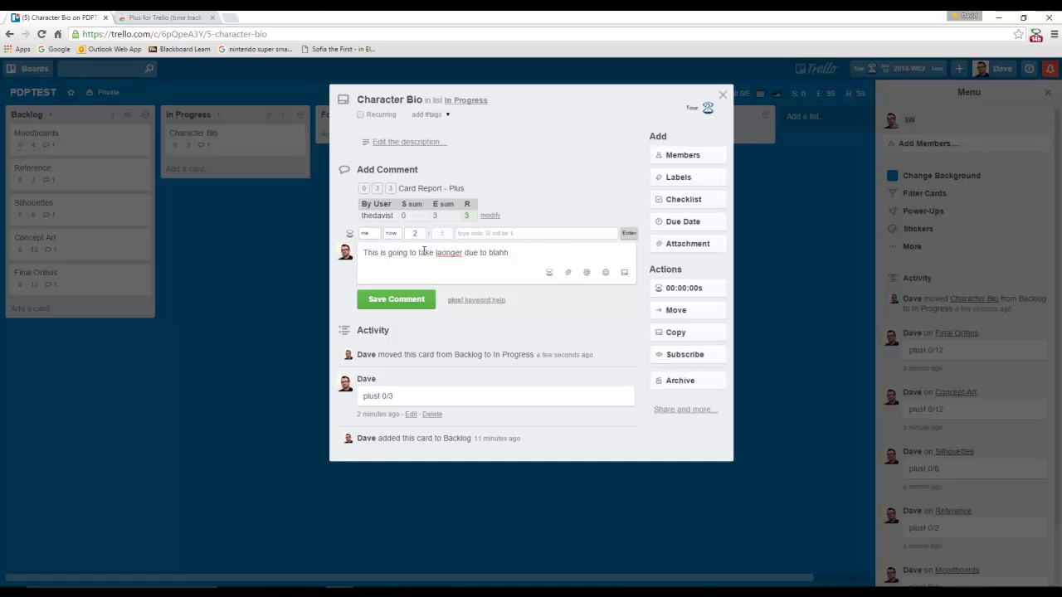
right_click(446, 259)
click(468, 263)
Fill in 2 as the additional estimate on Character Bio, submit the time entry and the comment, and close the card
click(447, 233)
text(1)
key(BackSpace)
text(2)
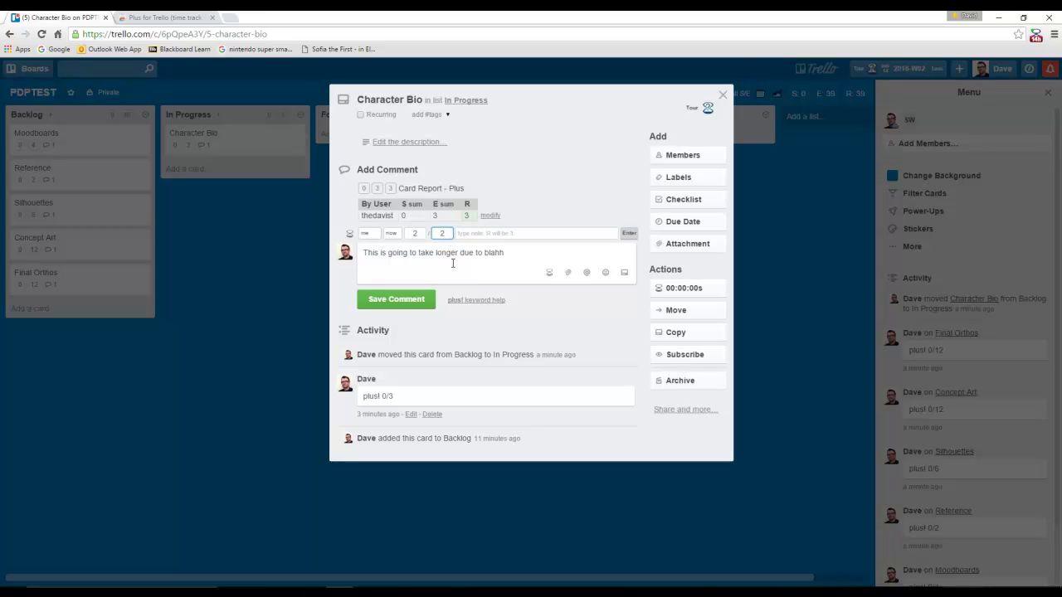
click(630, 235)
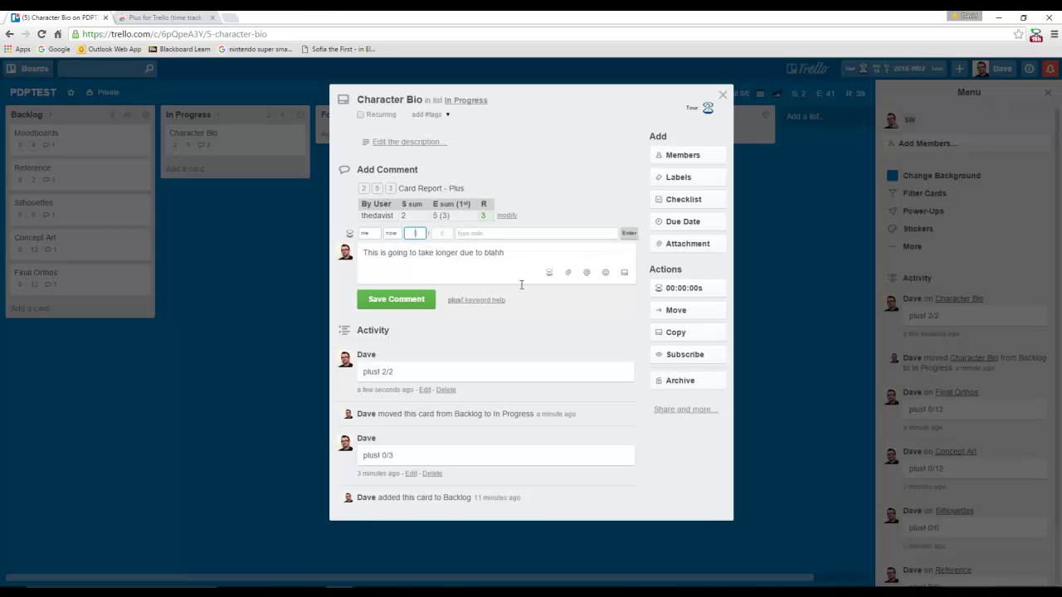
click(415, 304)
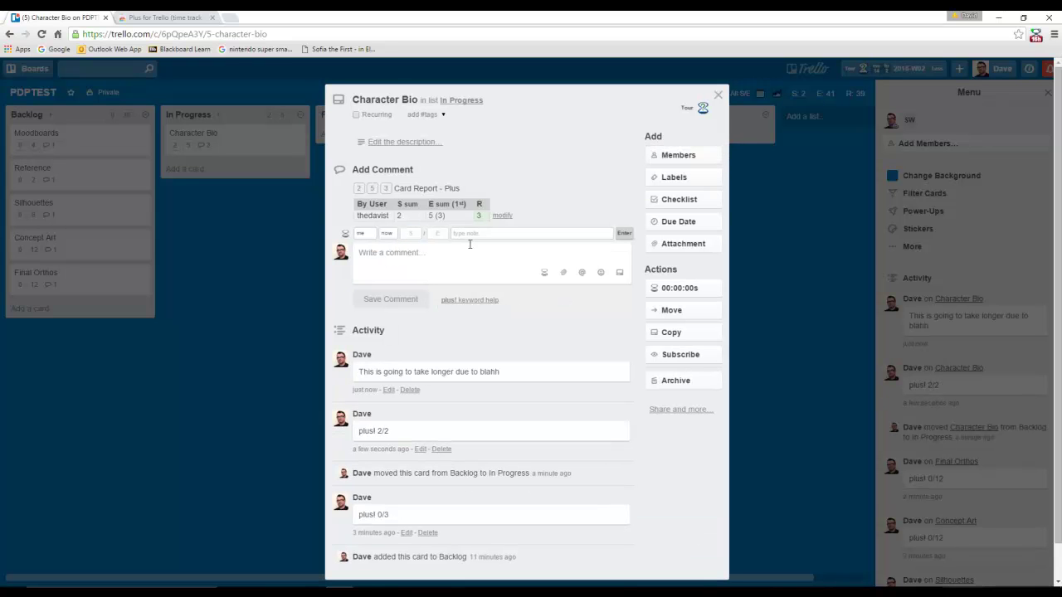
click(718, 96)
Move the Moodboards card from Backlog to the top of In Progress and log 2 as its spent time
drag(74, 144, 232, 142)
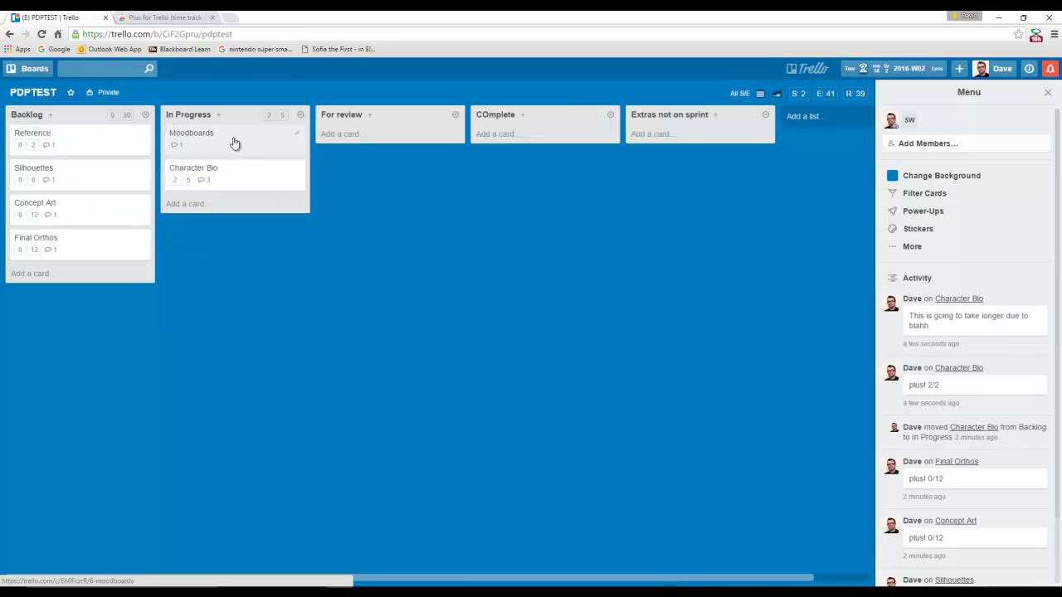
click(225, 138)
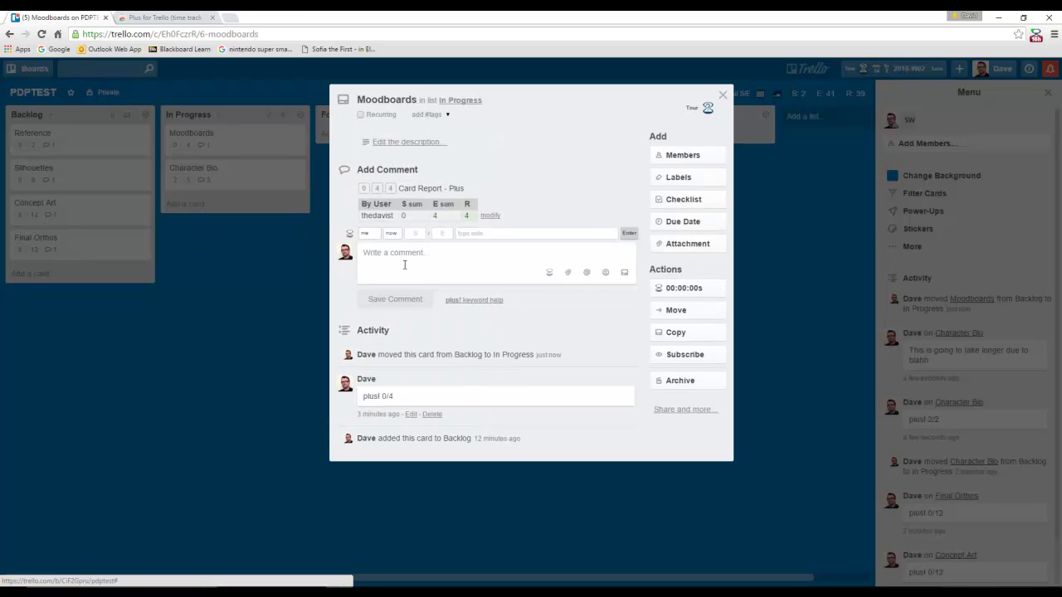
click(419, 233)
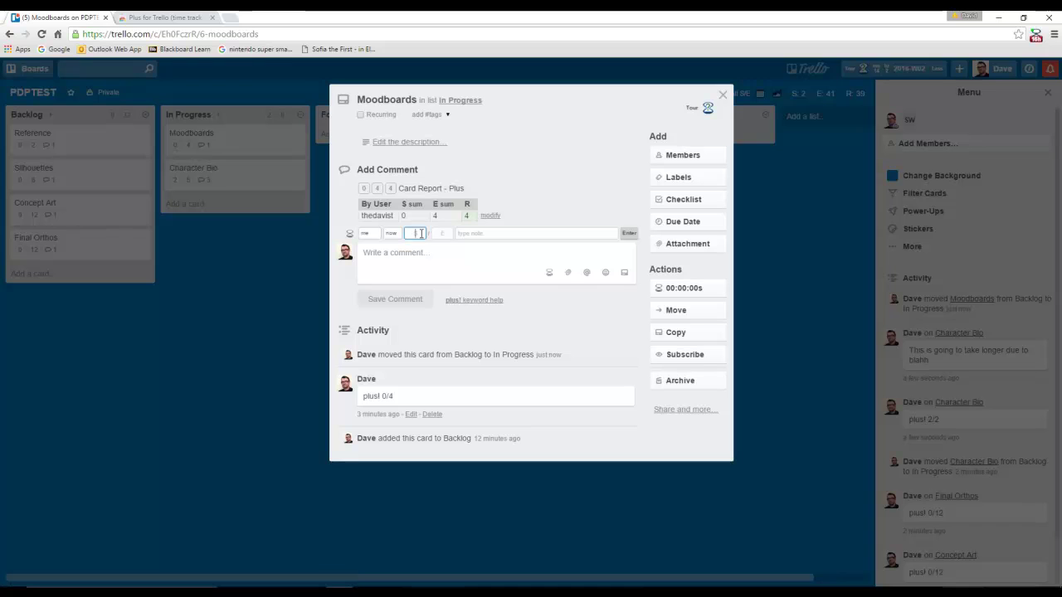
text(2)
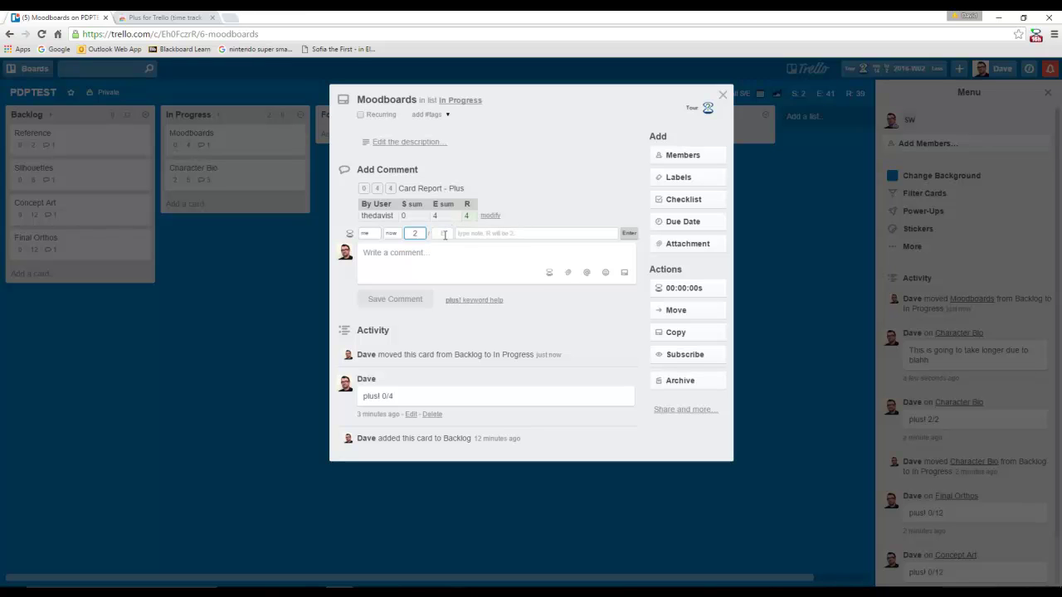
click(632, 241)
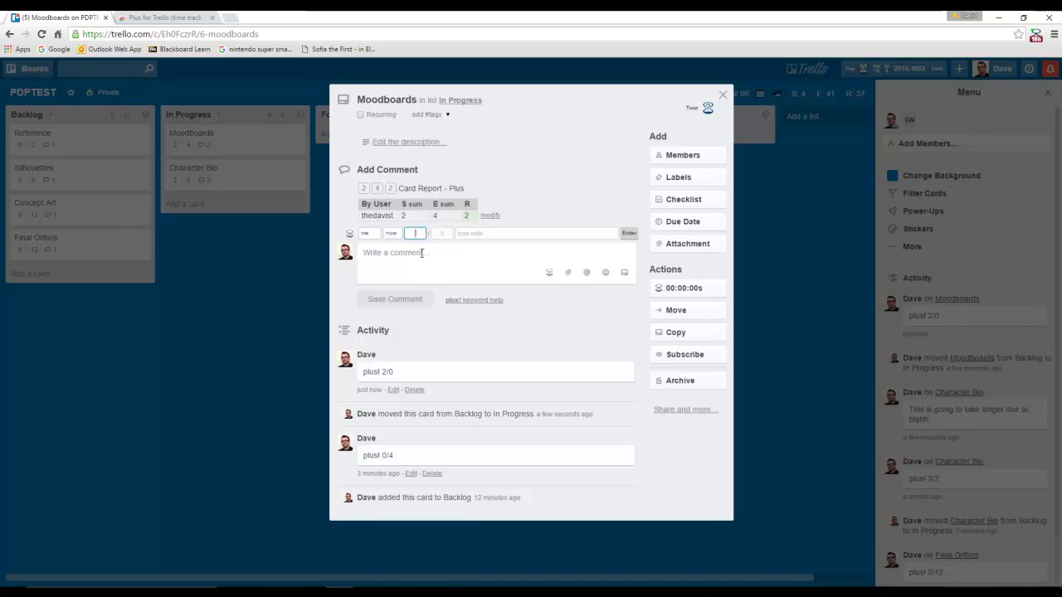
Modify the Moodboards card's time totals so that the remaining hours are 0
click(491, 216)
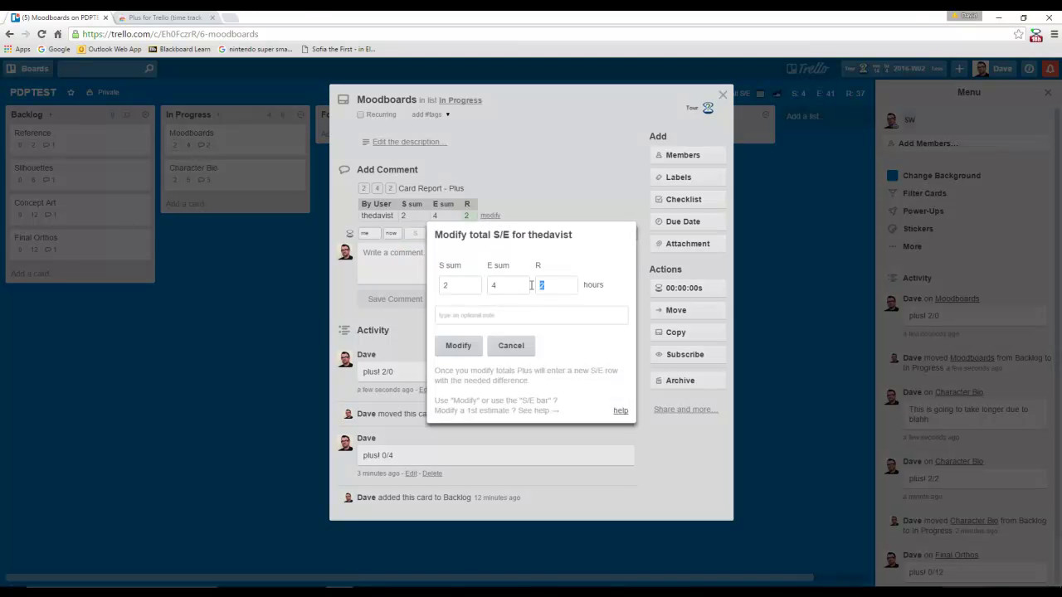
text(0)
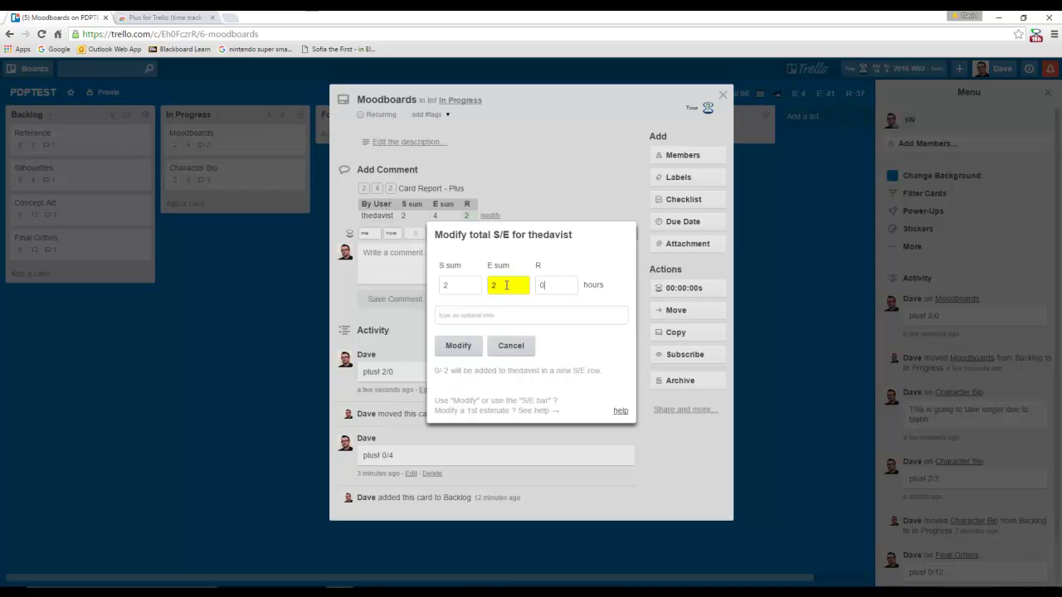
click(466, 347)
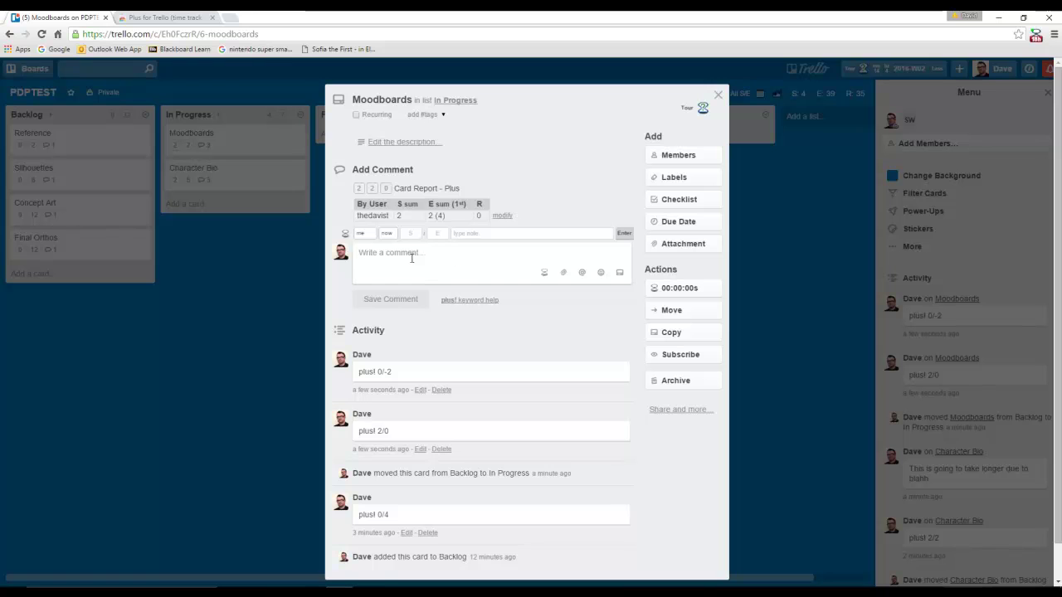
Add the comment "Completed early" to the Moodboards card and close the card
click(482, 233)
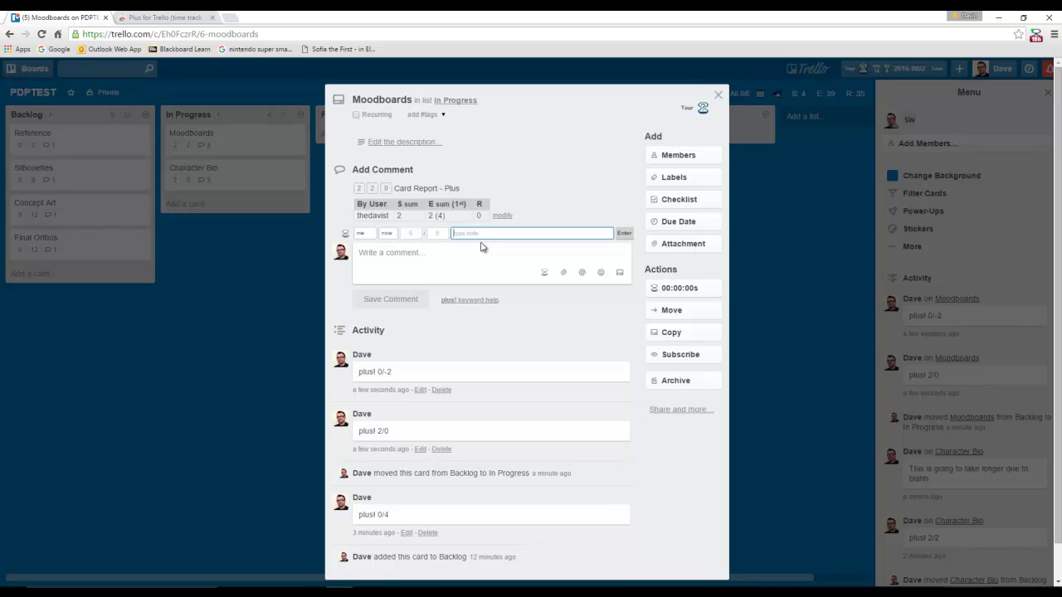
click(398, 256)
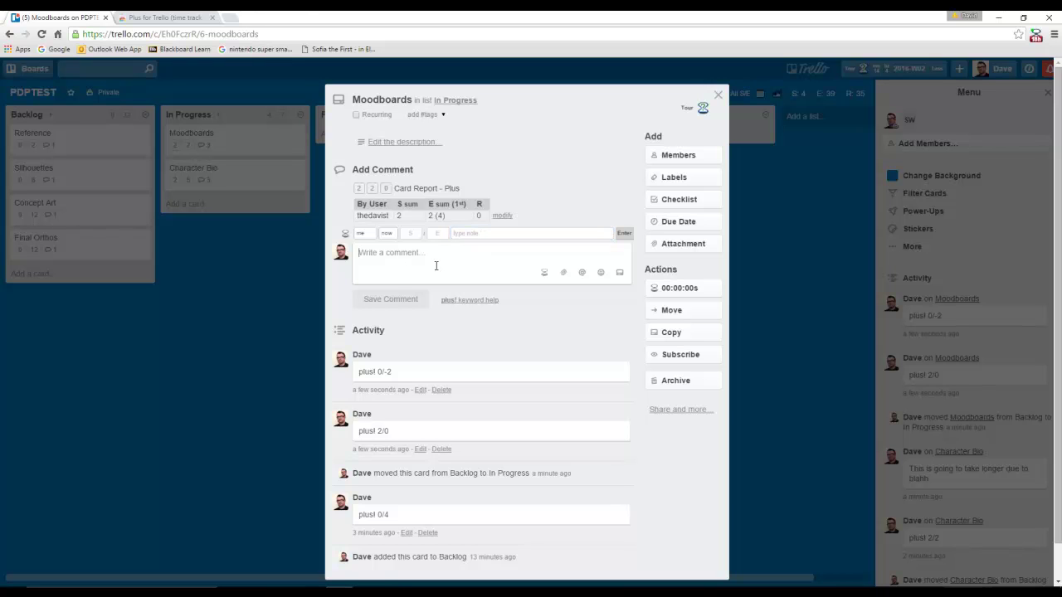
text(Completed early)
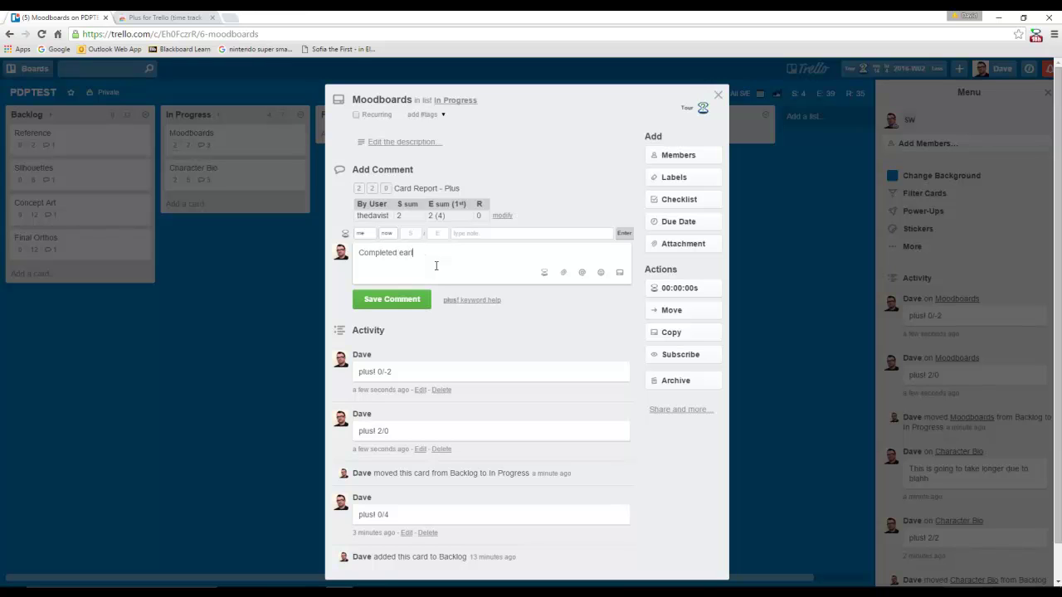
click(415, 302)
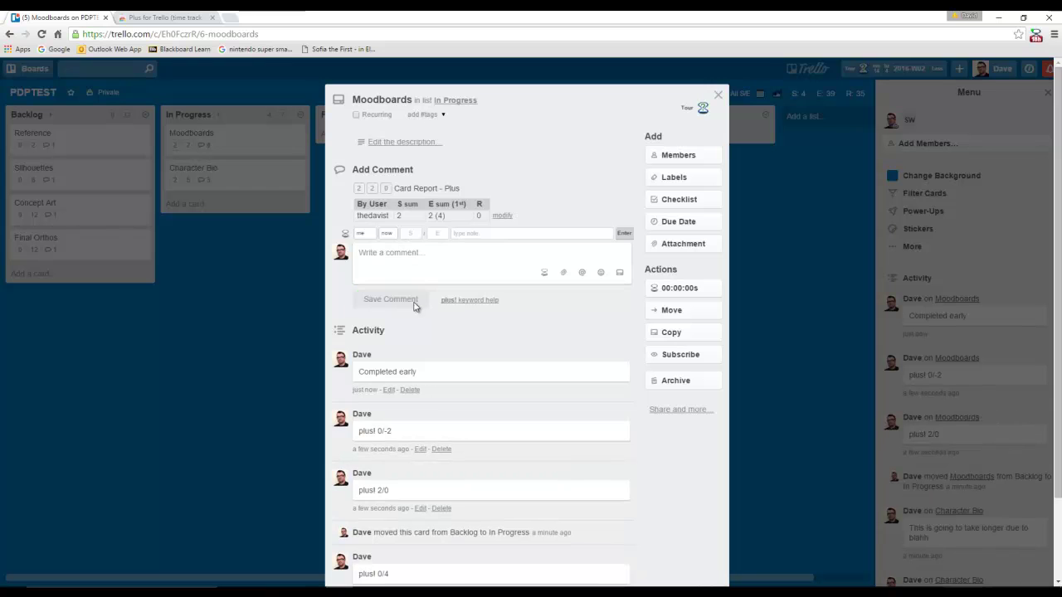
click(718, 95)
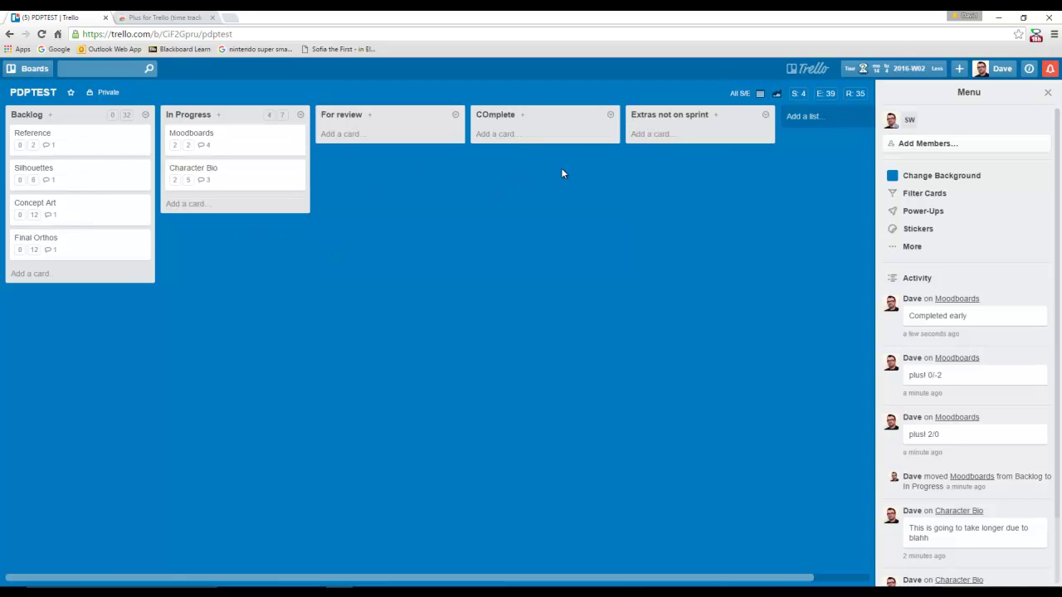
Examine the spent, estimate and remain curves over time in the board's Plus Dashboard, and return to the PDPTEST board
click(777, 95)
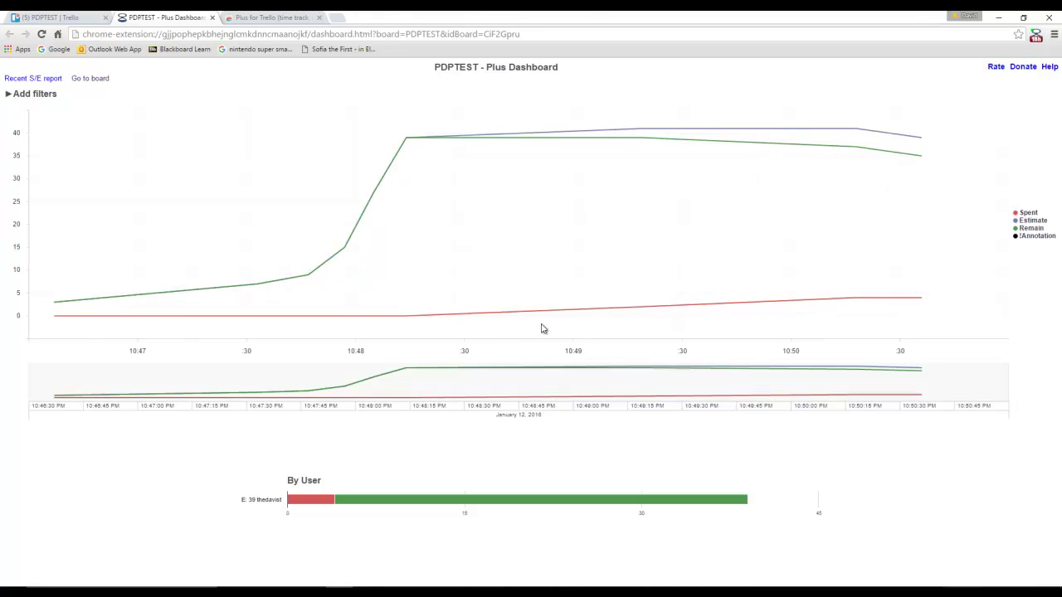
scroll(574, 317, up, 2)
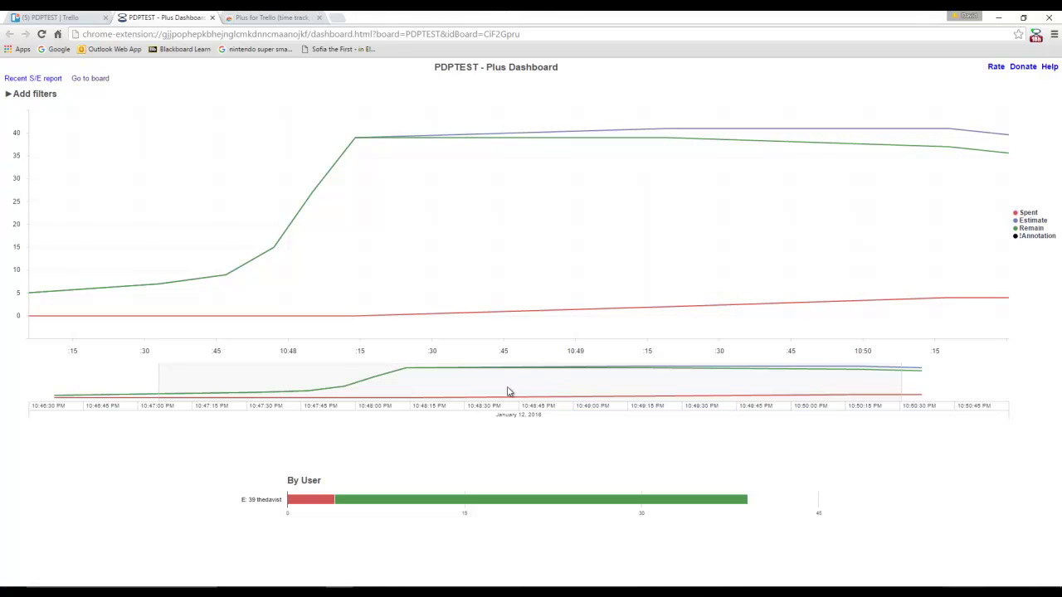
mouse_move(560, 299)
mouse_down()
mouse_move(491, 302)
mouse_move(540, 304)
mouse_up()
drag(606, 292, 477, 287)
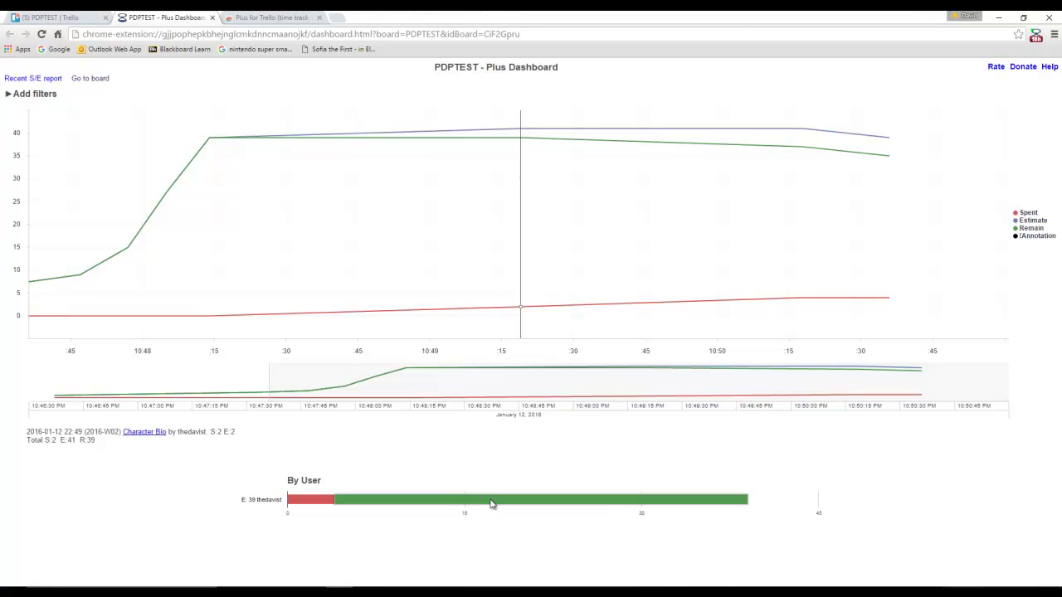
click(50, 18)
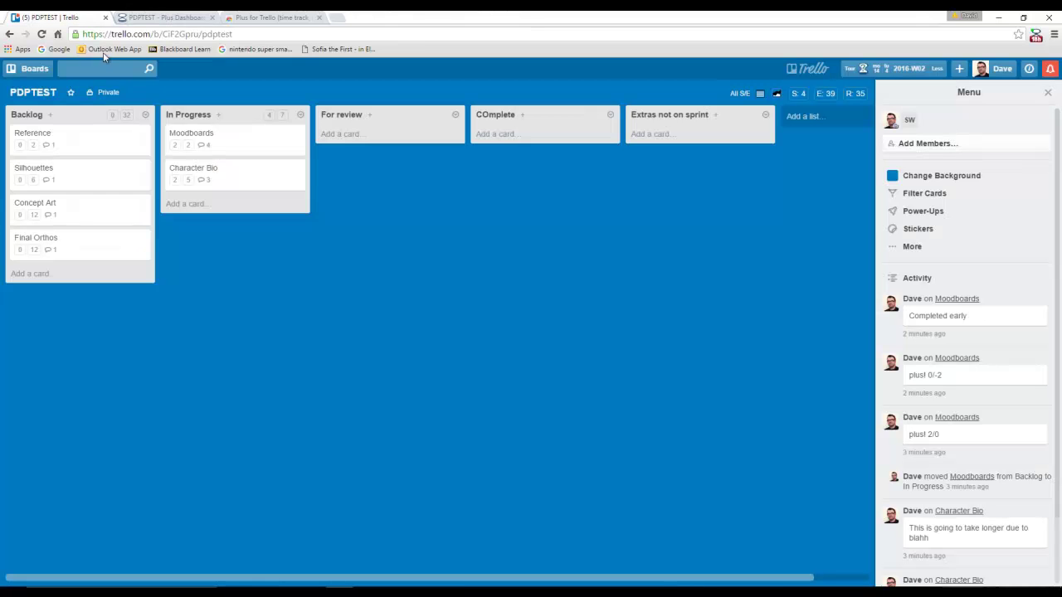